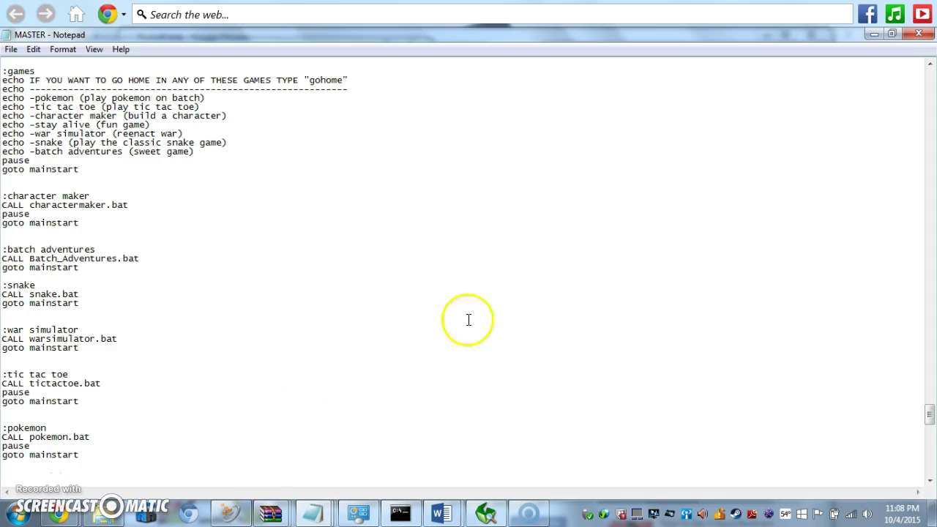
# Step: Review the MASTER script's username and password check lines in Notepad
pyautogui.scroll(5, 528, 318)
pyautogui.scroll(3, 928, 407)
pyautogui.moveTo(929, 407)
pyautogui.mouseDown()
pyautogui.moveTo(908, 345)
pyautogui.moveTo(930, 174)
pyautogui.mouseUp()
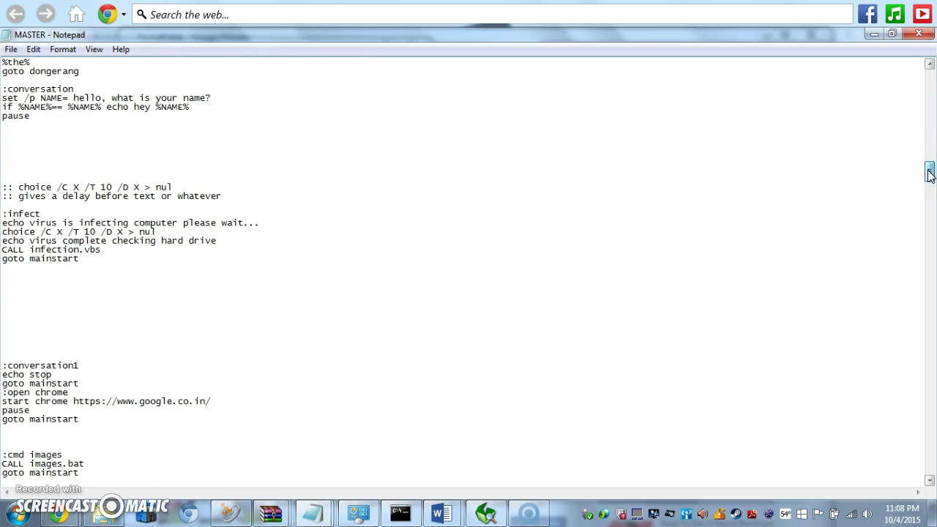
pyautogui.moveTo(930, 174); pyautogui.dragTo(930, 175)
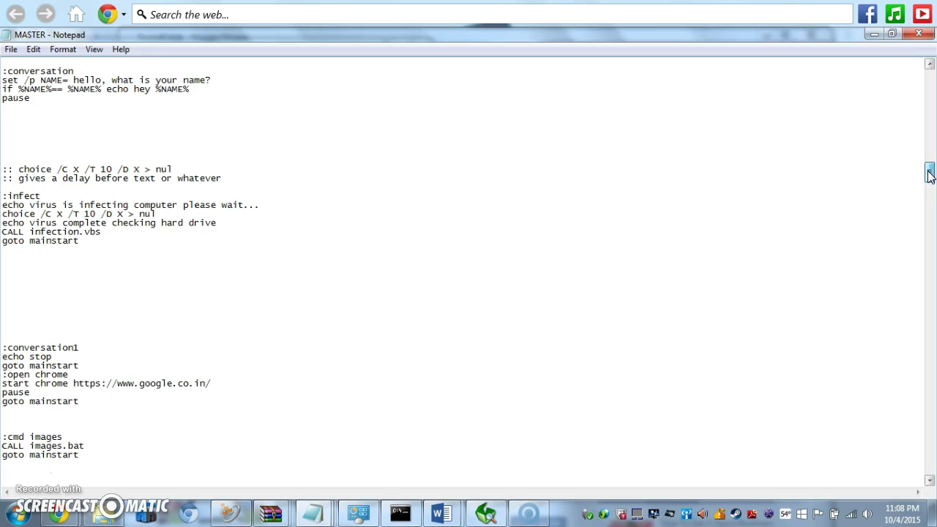
pyautogui.moveTo(930, 174); pyautogui.dragTo(922, 106)
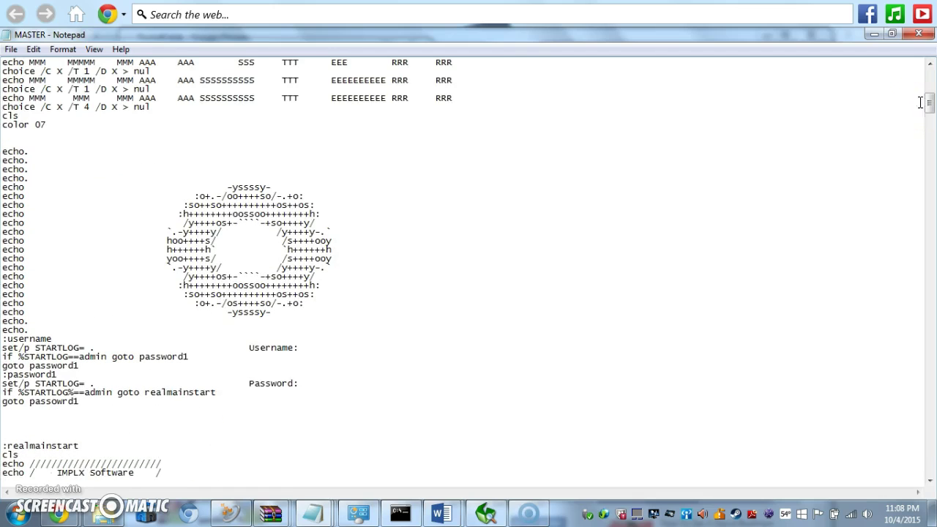
pyautogui.moveTo(324, 400)
pyautogui.mouseDown()
pyautogui.moveTo(3, 207)
pyautogui.moveTo(2, 143)
pyautogui.moveTo(90, 293)
pyautogui.moveTo(351, 408)
pyautogui.moveTo(80, 372)
pyautogui.moveTo(4, 189)
pyautogui.moveTo(105, 365)
pyautogui.mouseUp()
pyautogui.click(123, 366)
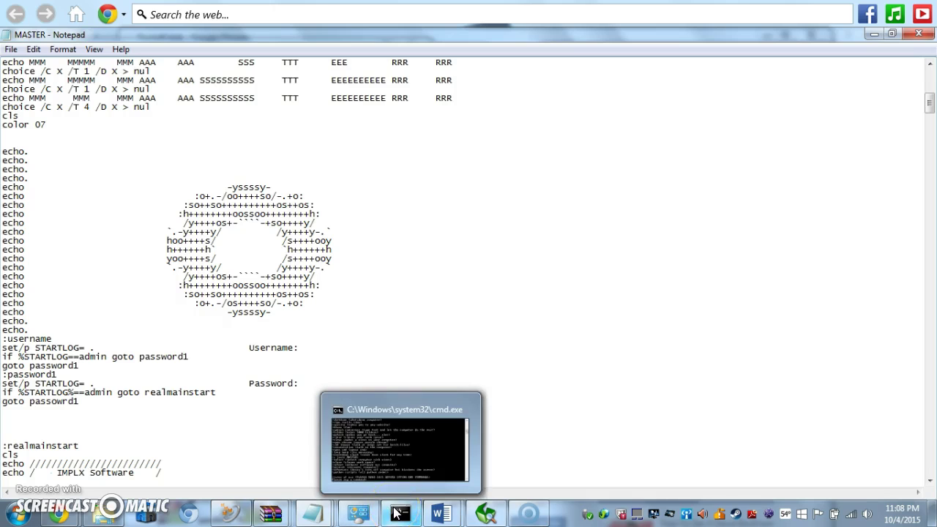
# Step: Close the running MASTER Command Prompt session and bring up Removable Disk (H:)
pyautogui.click(399, 514)
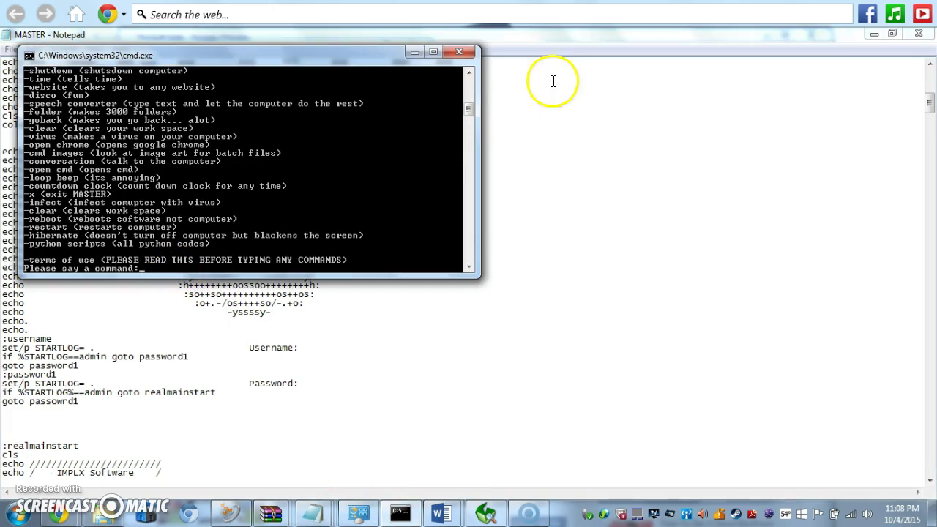
pyautogui.click(459, 52)
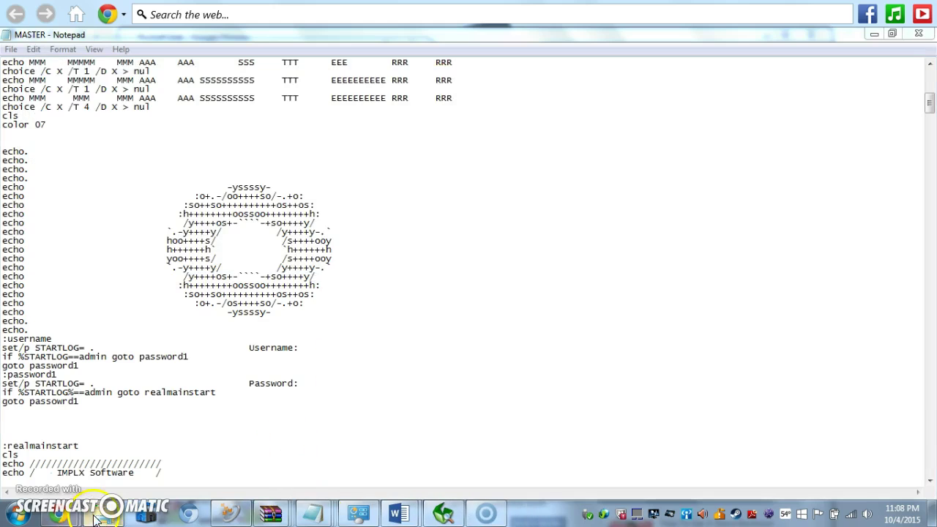
pyautogui.click(229, 514)
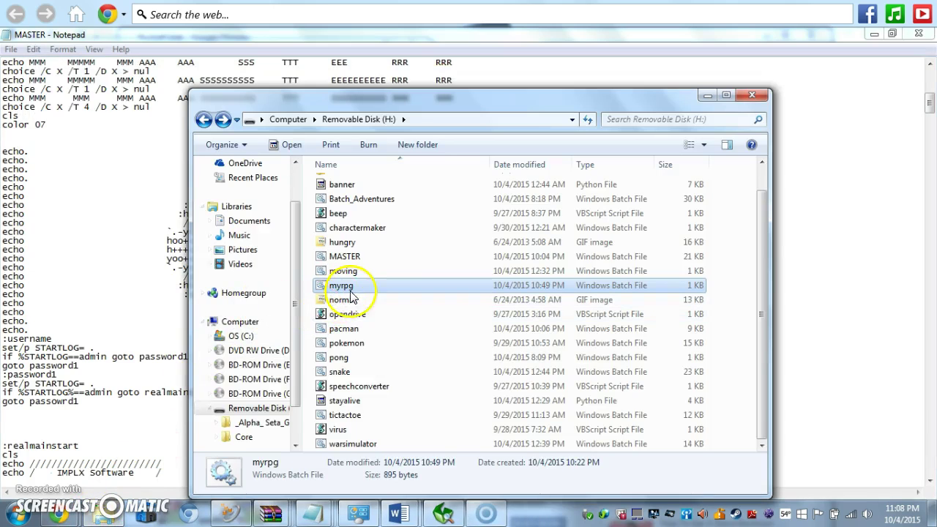
# Step: Run MASTER from the Removable Disk (H:) listing to reach its gear-art Username prompt
pyautogui.doubleClick(367, 258)
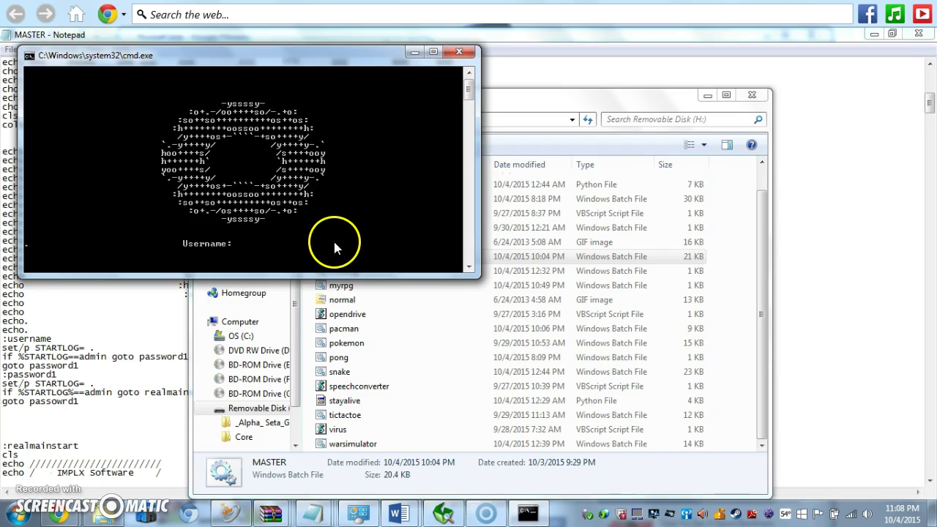
pyautogui.write('admin')
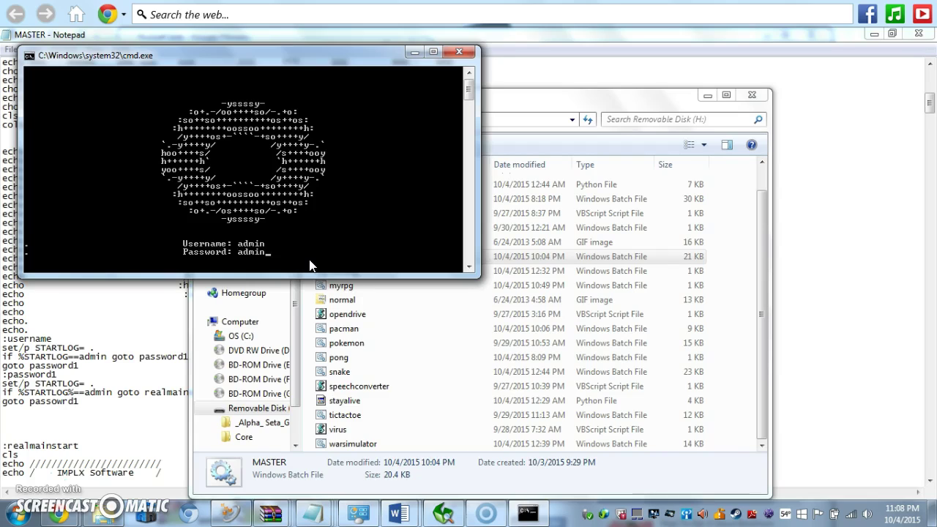
pyautogui.press('Return')
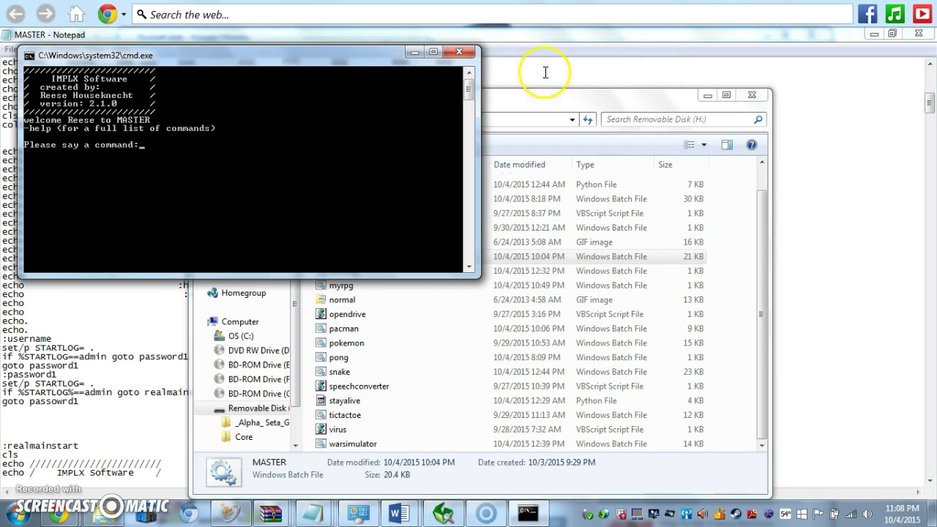
pyautogui.click(461, 52)
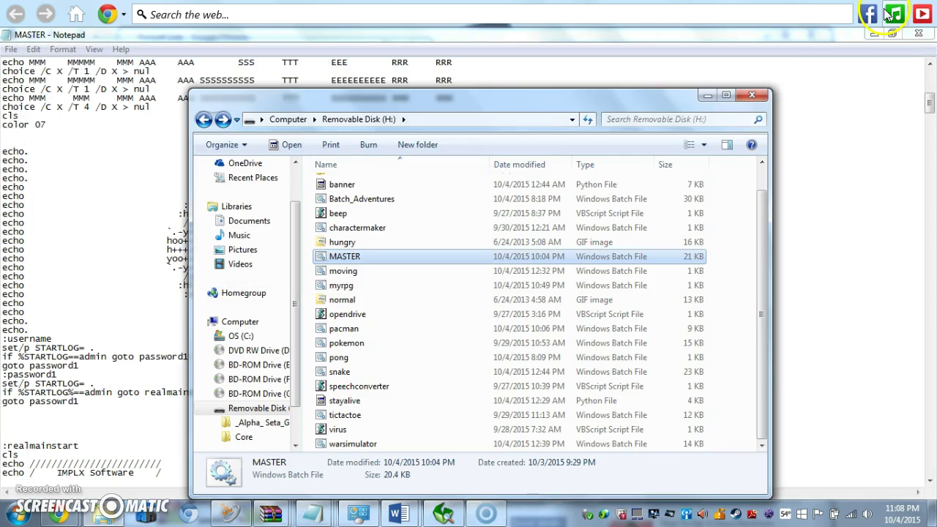
# Step: Return to the MASTER script in Notepad and highlight the gear ASCII-art echo lines
pyautogui.click(161, 350)
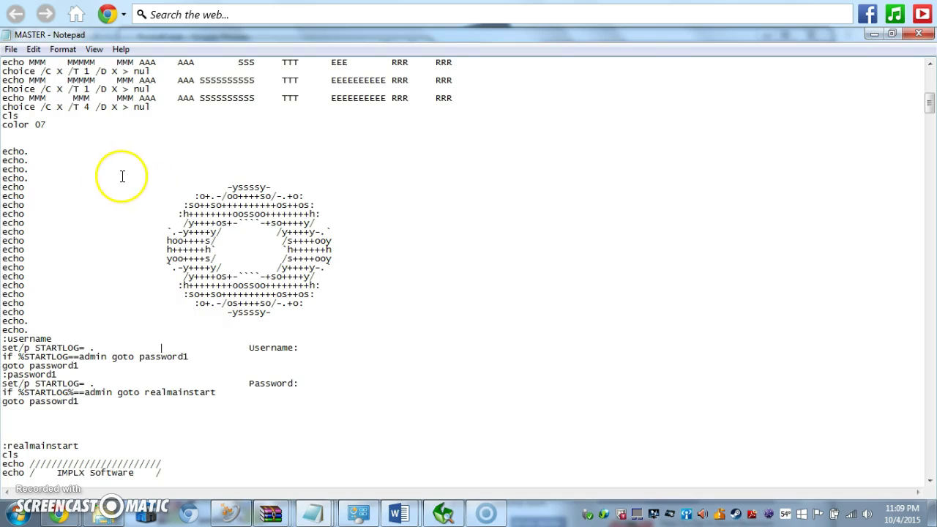
pyautogui.moveTo(112, 184); pyautogui.dragTo(355, 313)
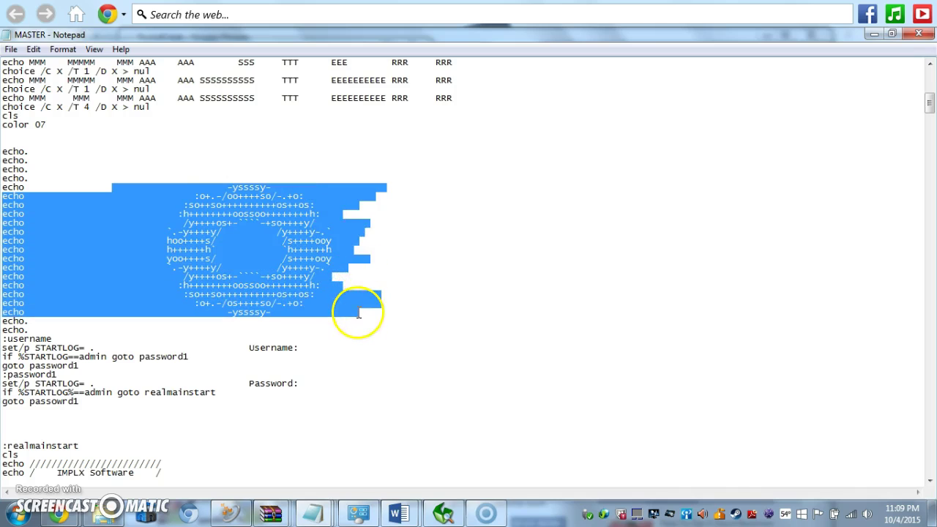
pyautogui.click(278, 314)
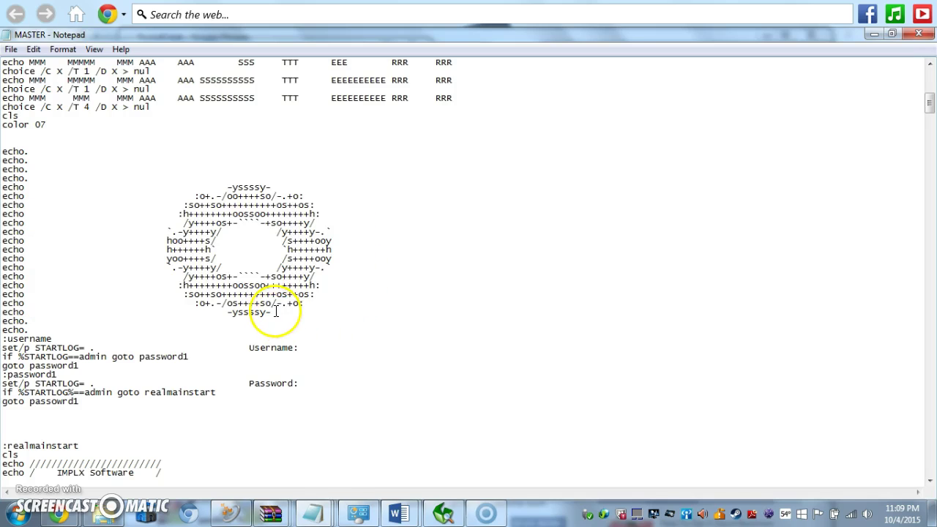
pyautogui.moveTo(276, 323)
pyautogui.mouseDown()
pyautogui.moveTo(183, 189)
pyautogui.moveTo(8, 339)
pyautogui.mouseUp()
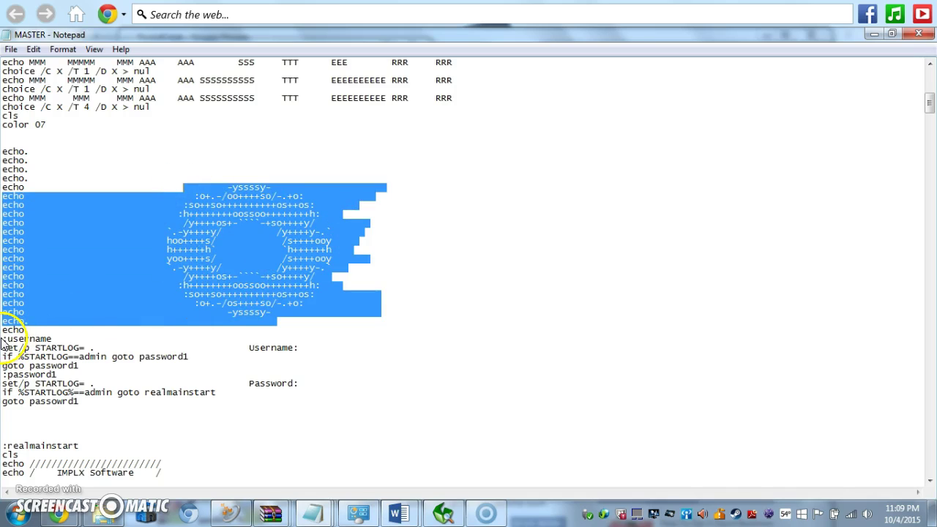
# Step: Highlight the :username label and the STARTLOG variable in the set/p prompt line
pyautogui.moveTo(7, 339); pyautogui.dragTo(64, 339)
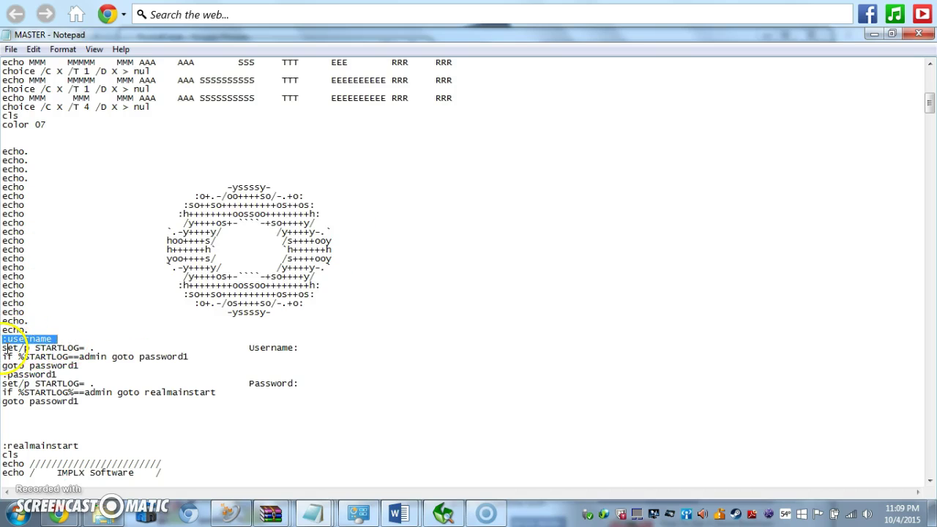
pyautogui.moveTo(2, 349); pyautogui.dragTo(32, 351)
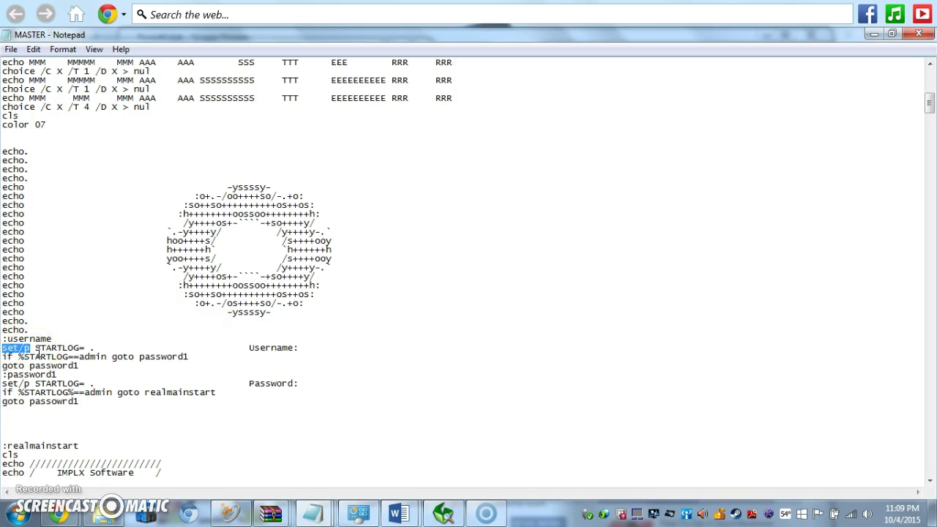
pyautogui.moveTo(32, 349); pyautogui.dragTo(91, 347)
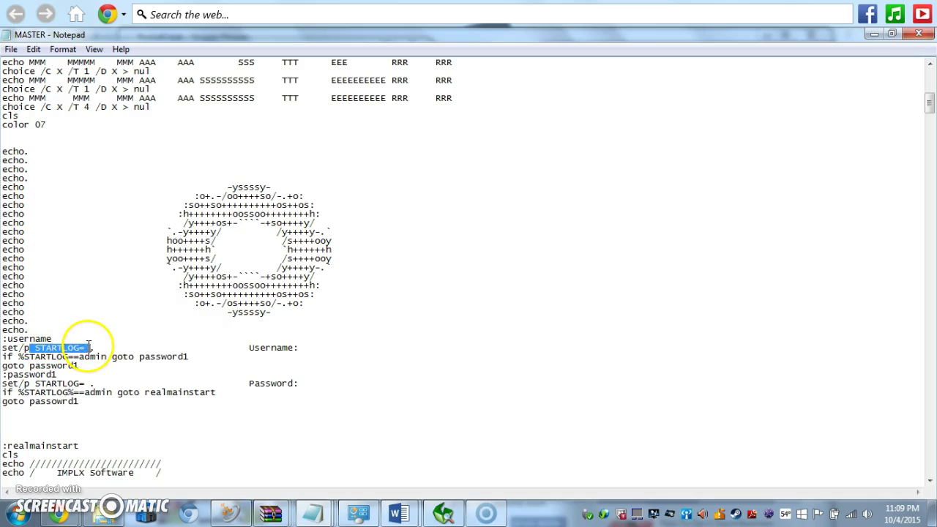
pyautogui.click(91, 347)
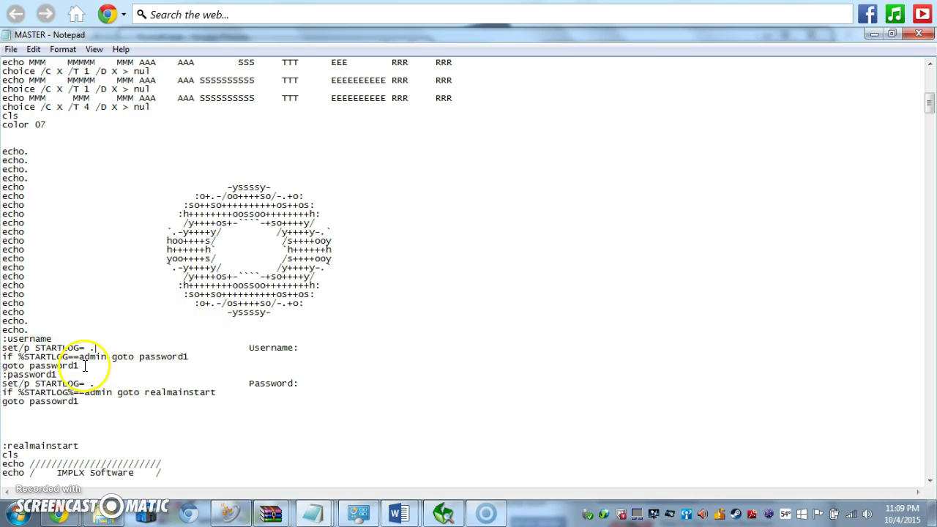
pyautogui.moveTo(82, 366); pyautogui.dragTo(32, 365)
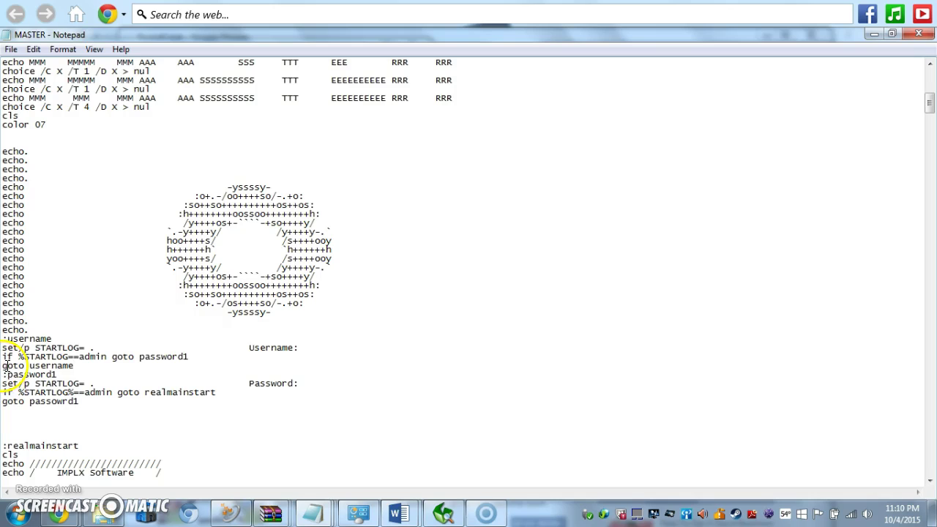
pyautogui.moveTo(4, 365); pyautogui.dragTo(78, 367)
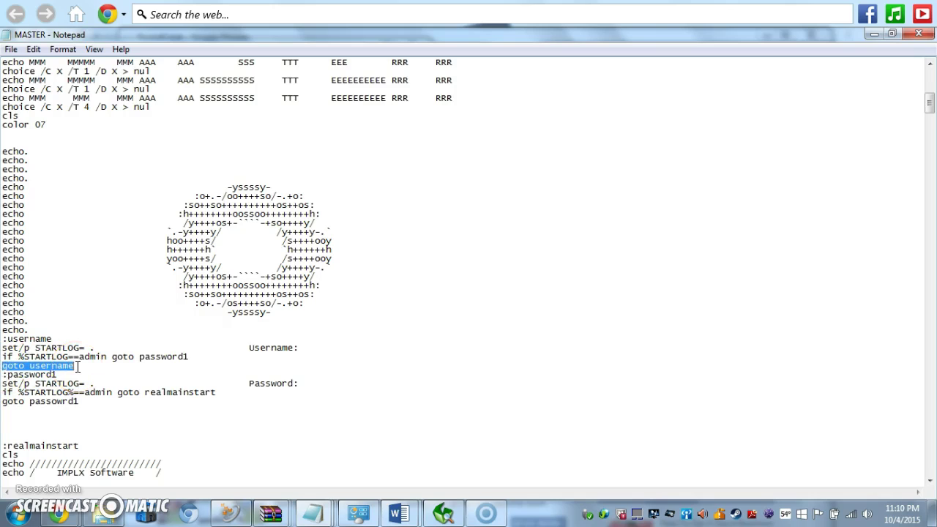
pyautogui.press('Left')
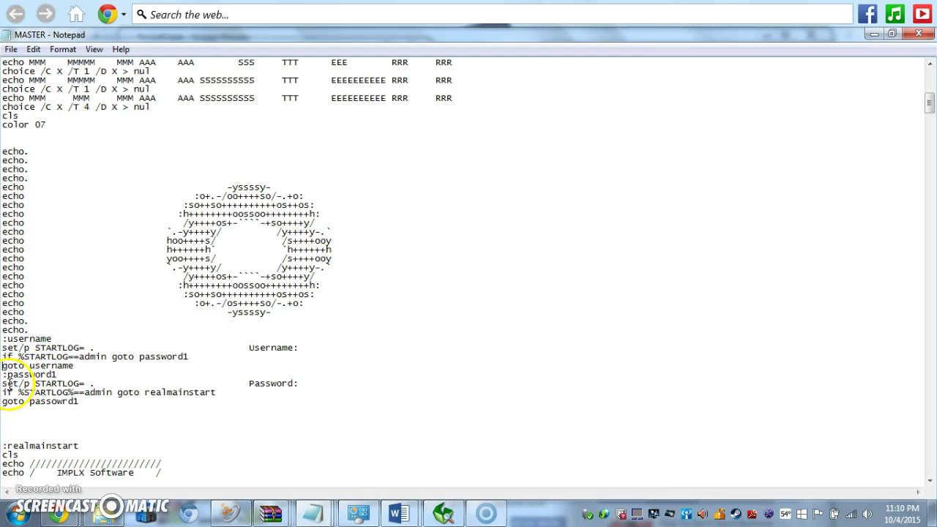
pyautogui.moveTo(3, 384); pyautogui.dragTo(114, 384)
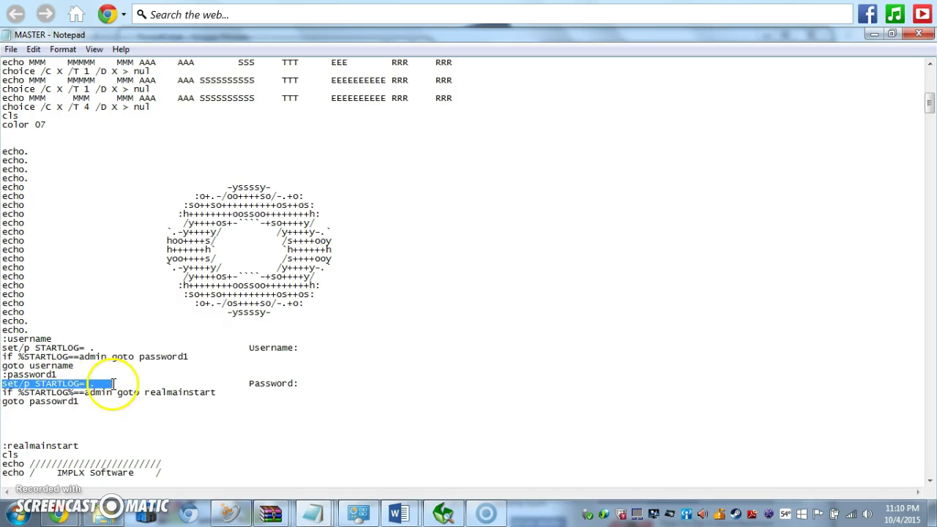
pyautogui.moveTo(233, 384); pyautogui.dragTo(318, 389)
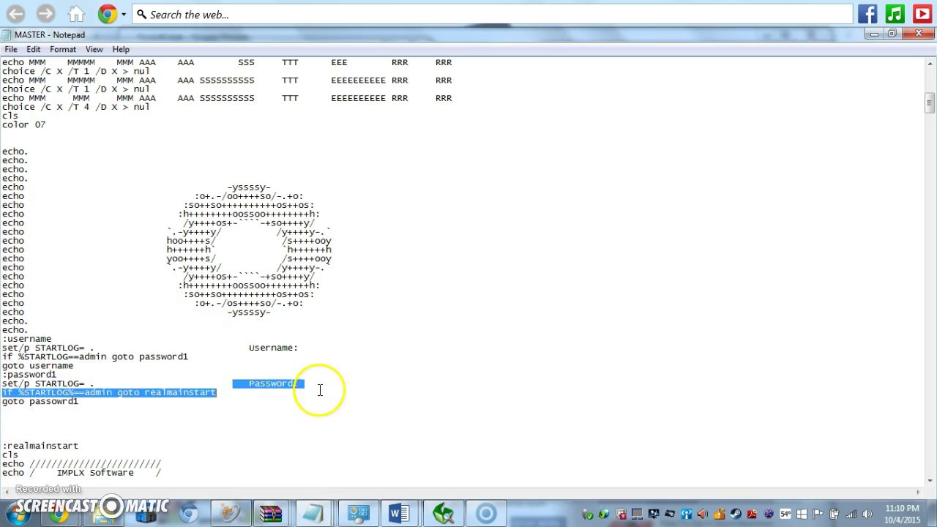
pyautogui.click(103, 396)
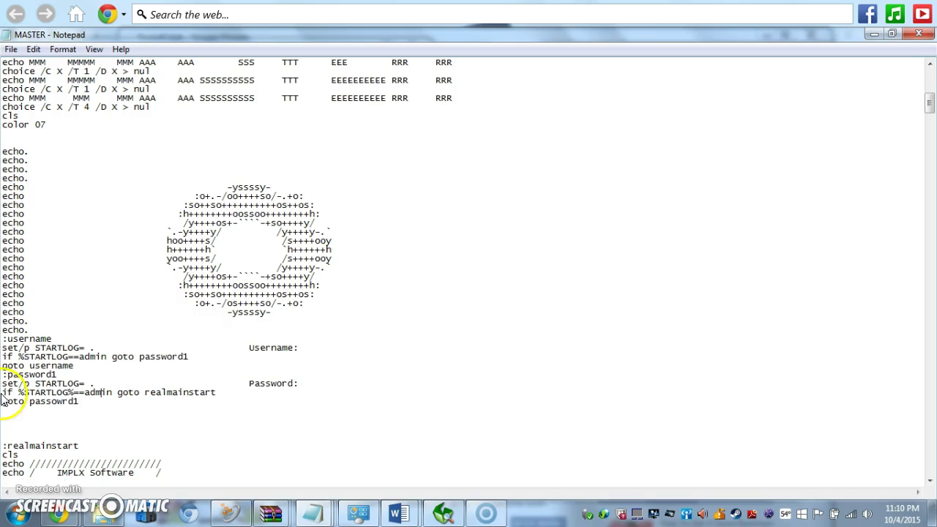
pyautogui.moveTo(6, 393); pyautogui.dragTo(112, 397)
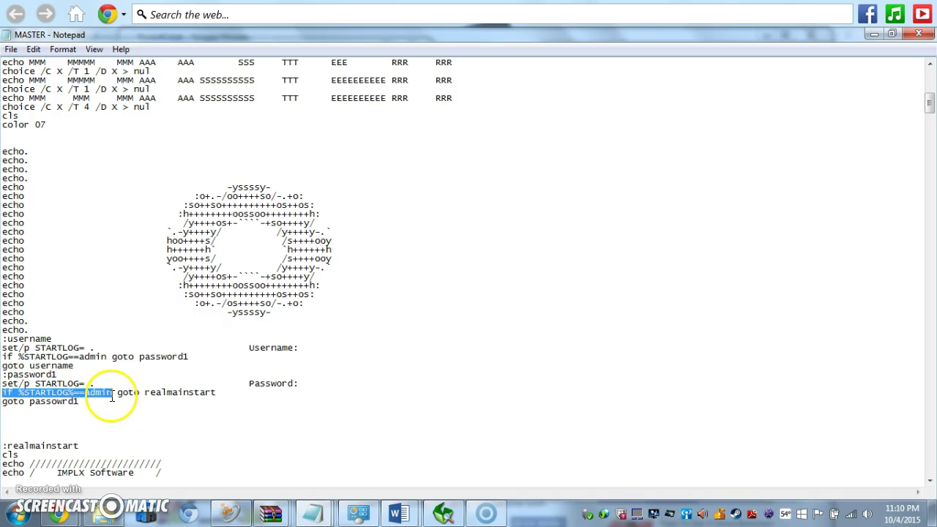
pyautogui.moveTo(112, 397); pyautogui.dragTo(168, 398)
pyautogui.click(168, 398)
# Step: Find the misspelled 'goto passowrd1' jump and begin correcting it to 'goto password1'
pyautogui.scroll(-1, 173, 393)
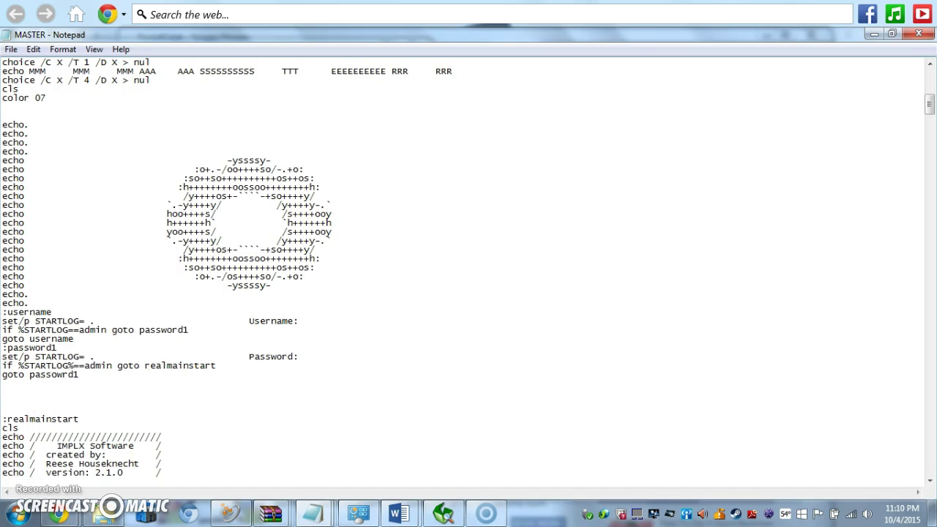
pyautogui.moveTo(3, 419); pyautogui.dragTo(79, 419)
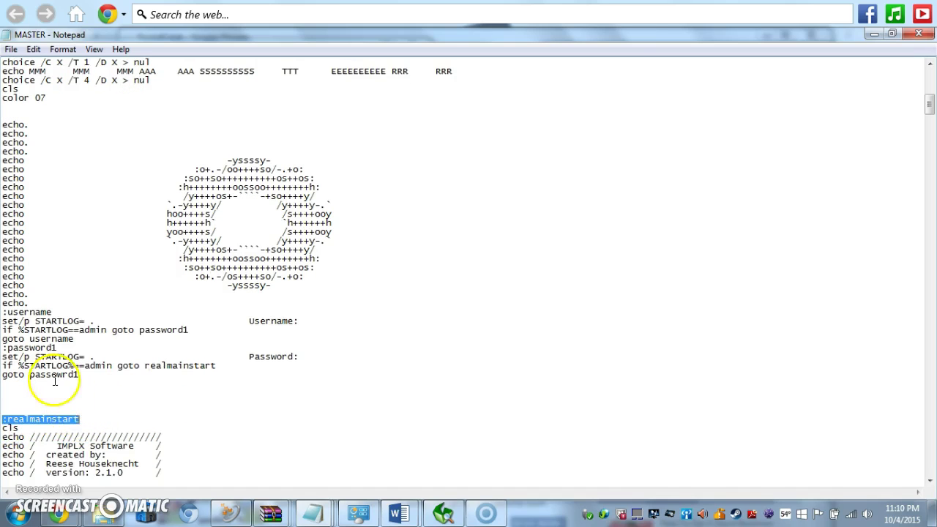
pyautogui.moveTo(2, 375); pyautogui.dragTo(79, 375)
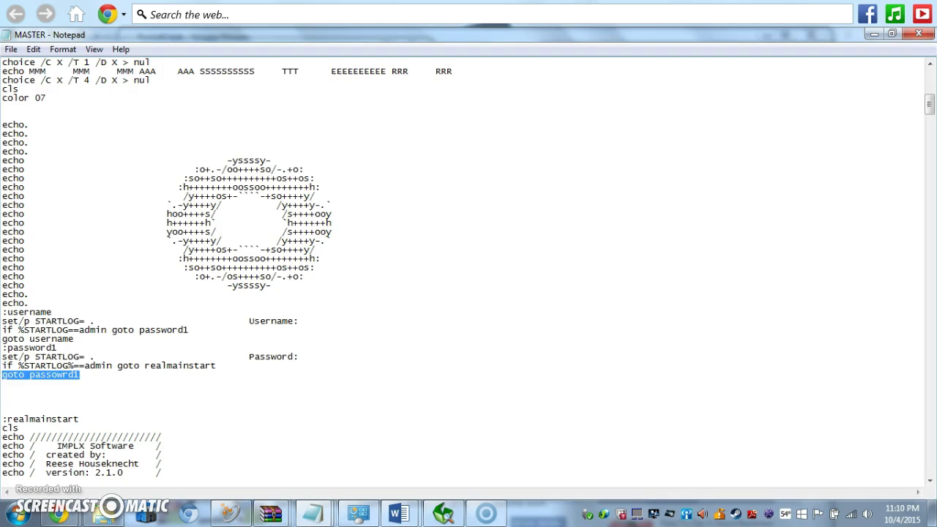
pyautogui.click(68, 374)
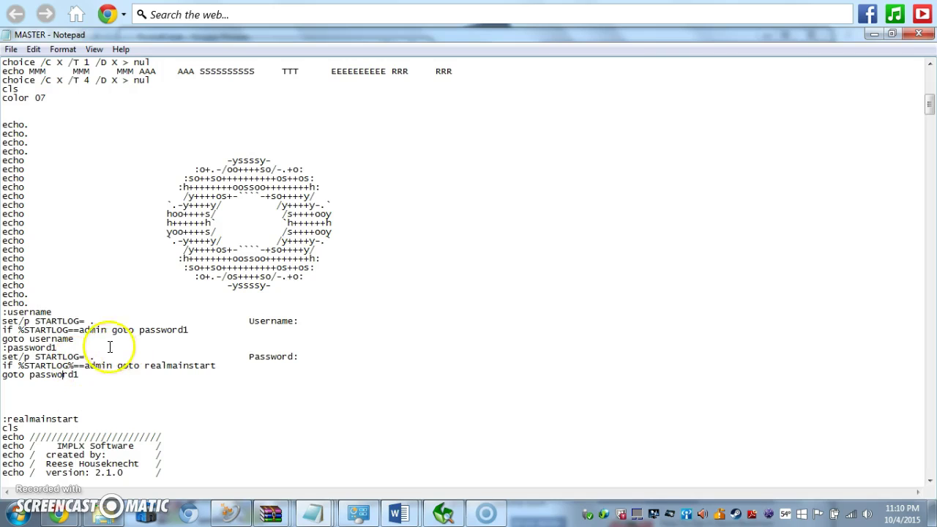
# Step: Briefly change the username check value to rgdx, then restore it to admin
pyautogui.moveTo(109, 330); pyautogui.dragTo(81, 331)
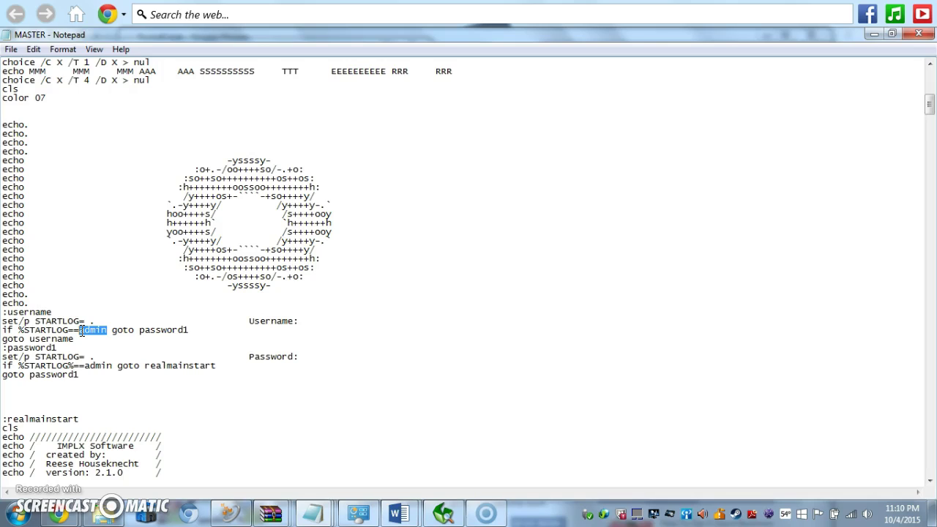
pyautogui.write('rgdx')
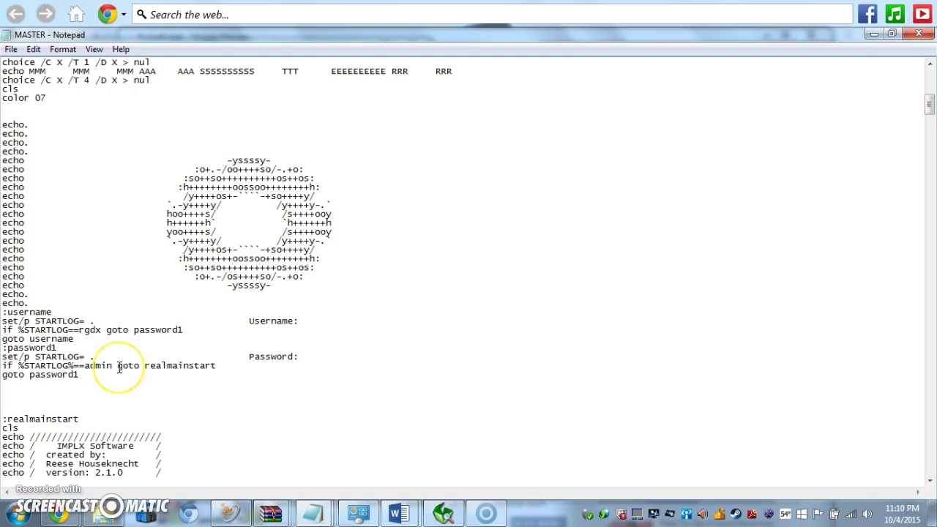
pyautogui.press('BackSpace')
pyautogui.press('BackSpace')
pyautogui.press('BackSpace')
pyautogui.write('a')
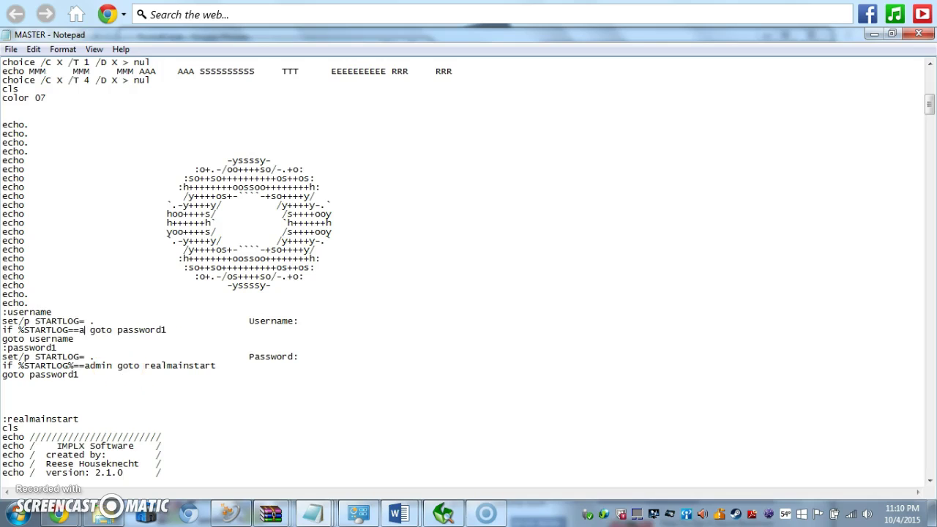
pyautogui.write('dmin')
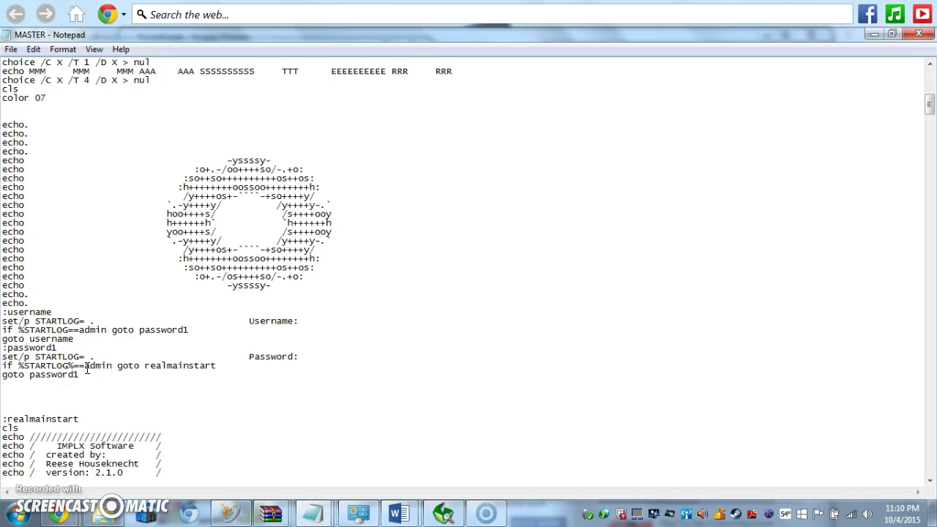
pyautogui.scroll(-2, 101, 360)
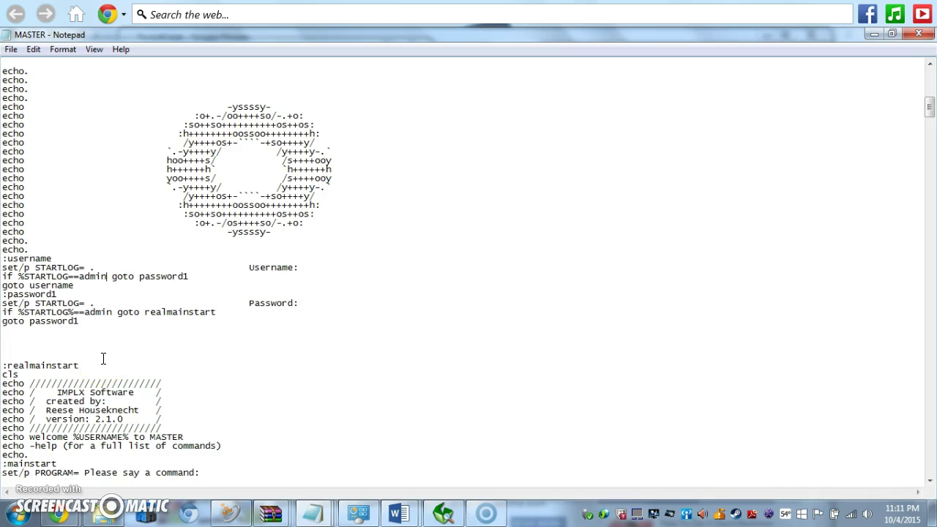
pyautogui.scroll(-3, 72, 401)
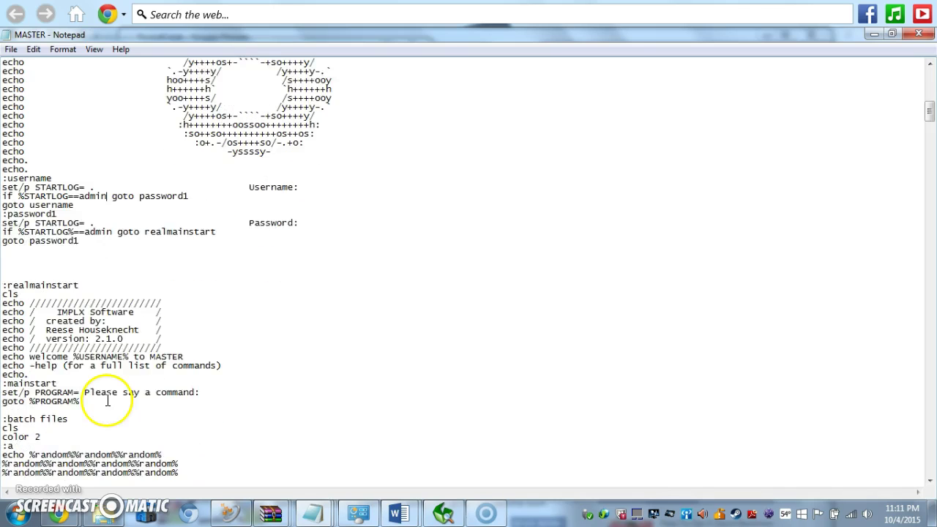
pyautogui.scroll(-1, 109, 397)
pyautogui.scroll(-2, 121, 410)
pyautogui.scroll(-2, 132, 377)
pyautogui.scroll(1, 132, 378)
pyautogui.scroll(4, 147, 376)
pyautogui.scroll(4, 143, 374)
pyautogui.scroll(1, 140, 293)
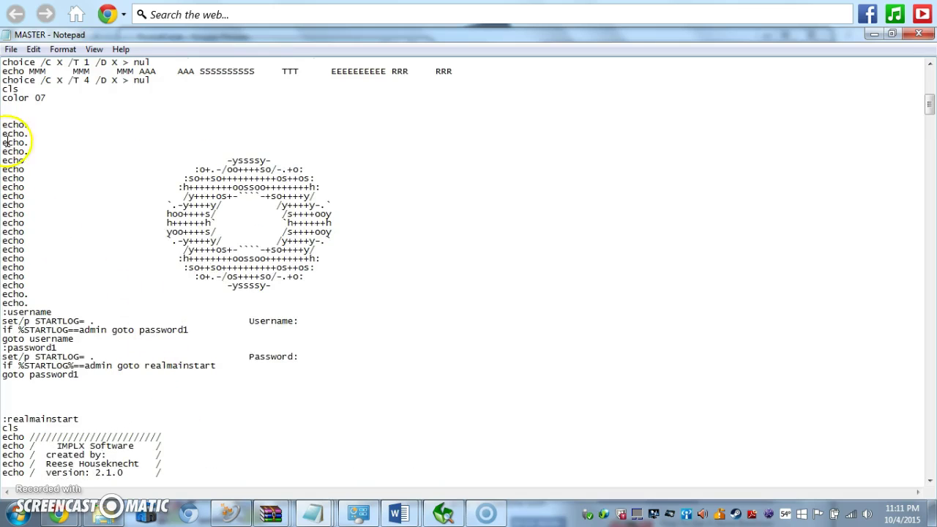
pyautogui.moveTo(3, 125)
pyautogui.mouseDown()
pyautogui.moveTo(167, 157)
pyautogui.moveTo(369, 306)
pyautogui.moveTo(394, 395)
pyautogui.mouseUp()
pyautogui.click(93, 381)
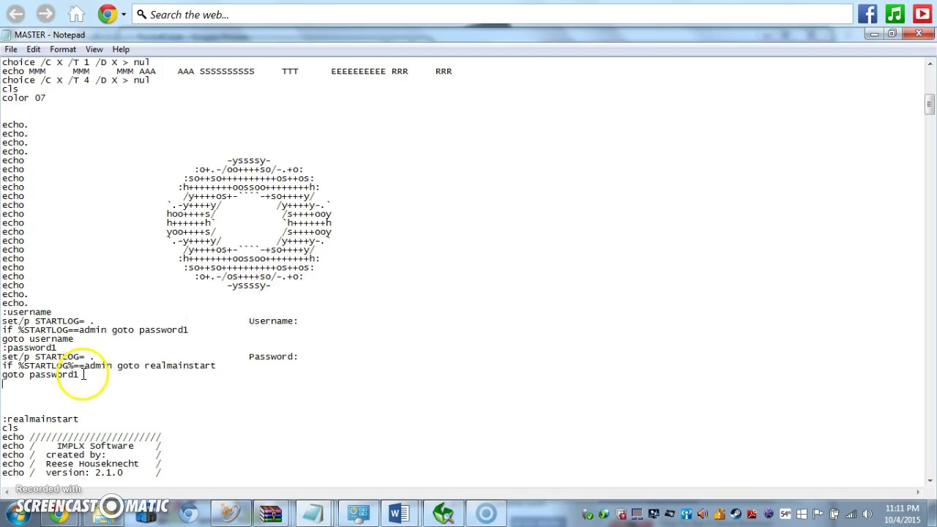
pyautogui.moveTo(83, 375)
pyautogui.mouseDown()
pyautogui.moveTo(3, 203)
pyautogui.moveTo(2, 124)
pyautogui.mouseUp()
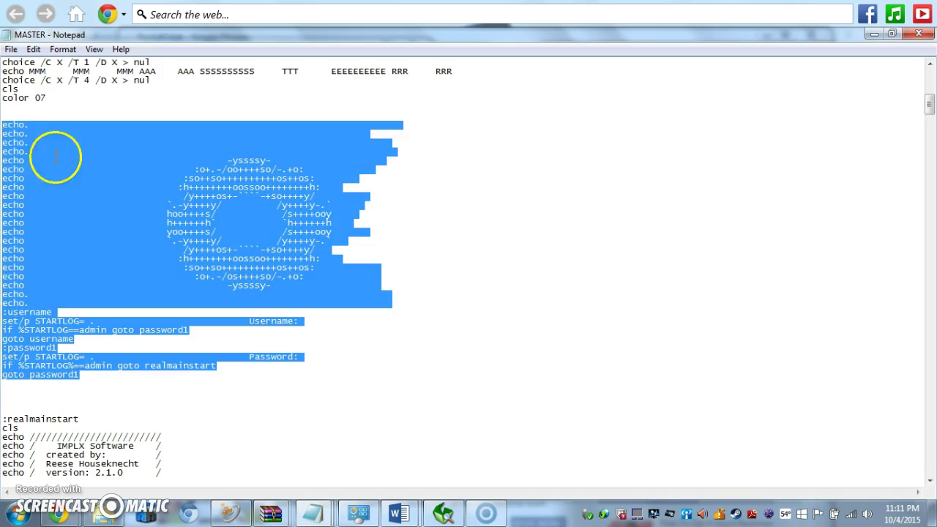
pyautogui.click(87, 380)
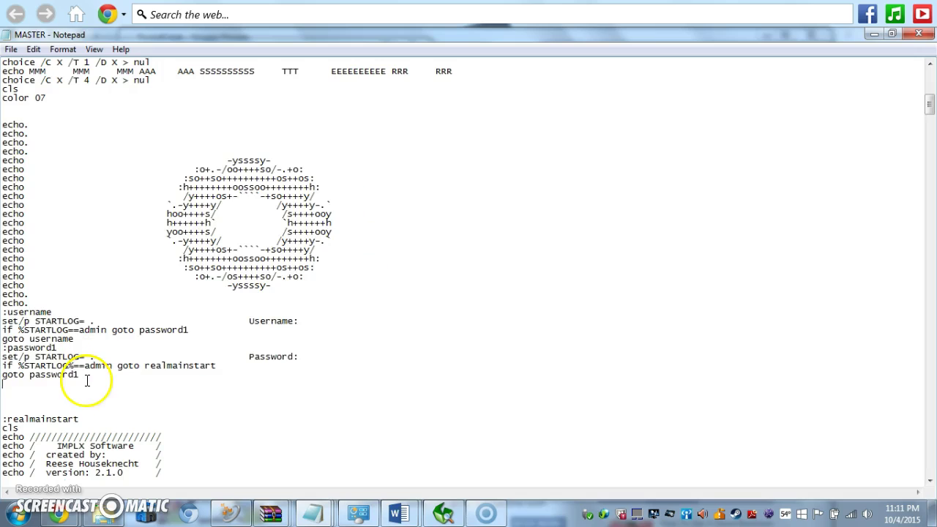